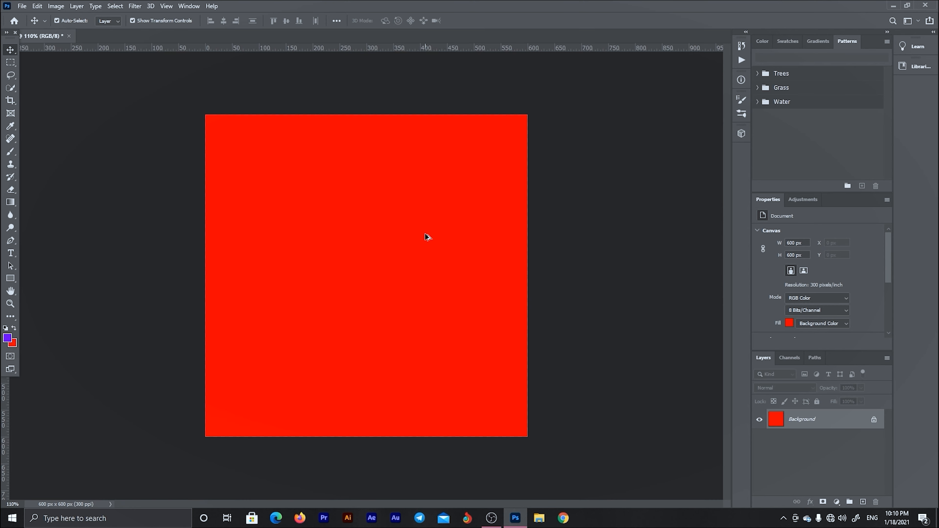
pyautogui.scroll(8, 425, 232)
pyautogui.scroll(-6, 424, 232)
pyautogui.scroll(8, 425, 233)
pyautogui.scroll(-3, 425, 233)
pyautogui.scroll(2, 421, 242)
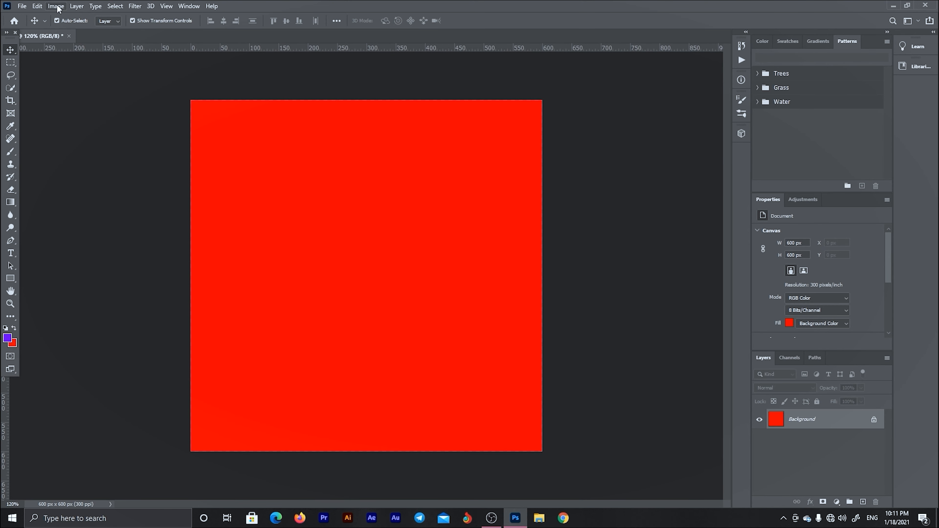
pyautogui.click(9, 52)
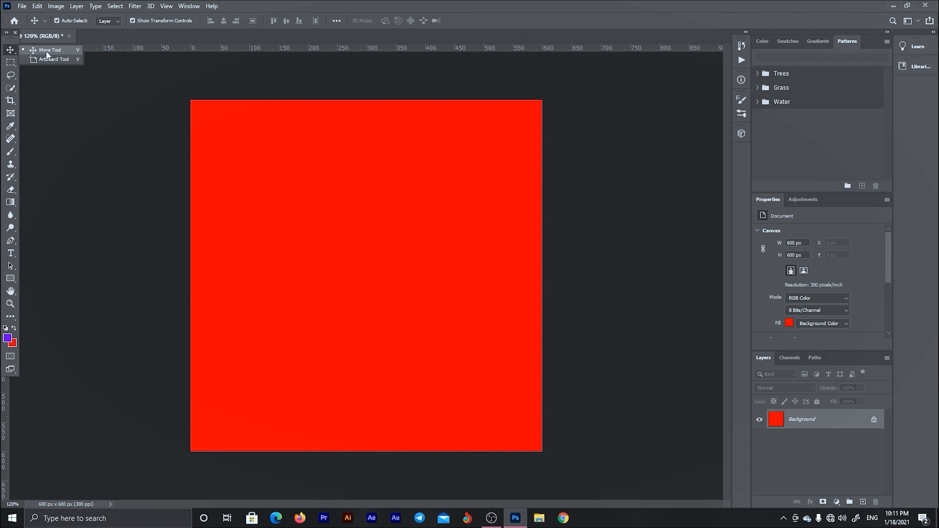
pyautogui.click(5, 49)
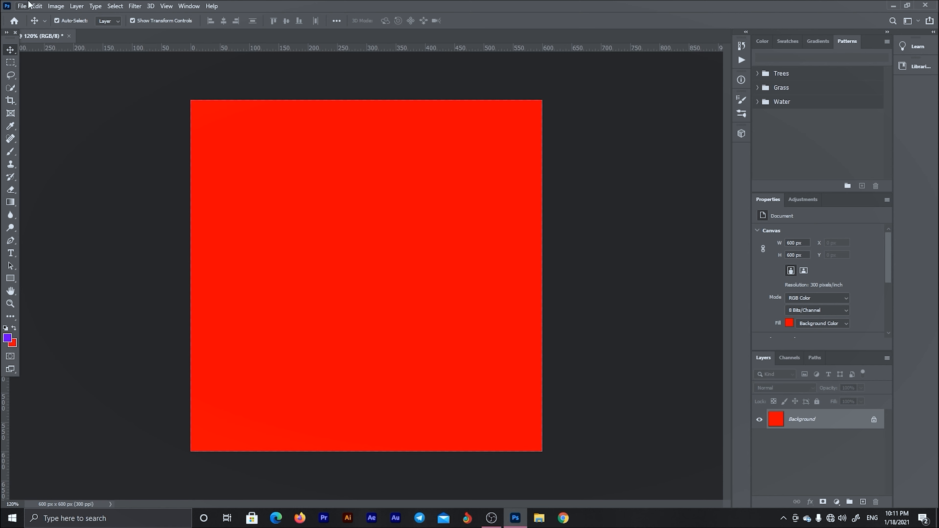
pyautogui.click(22, 6)
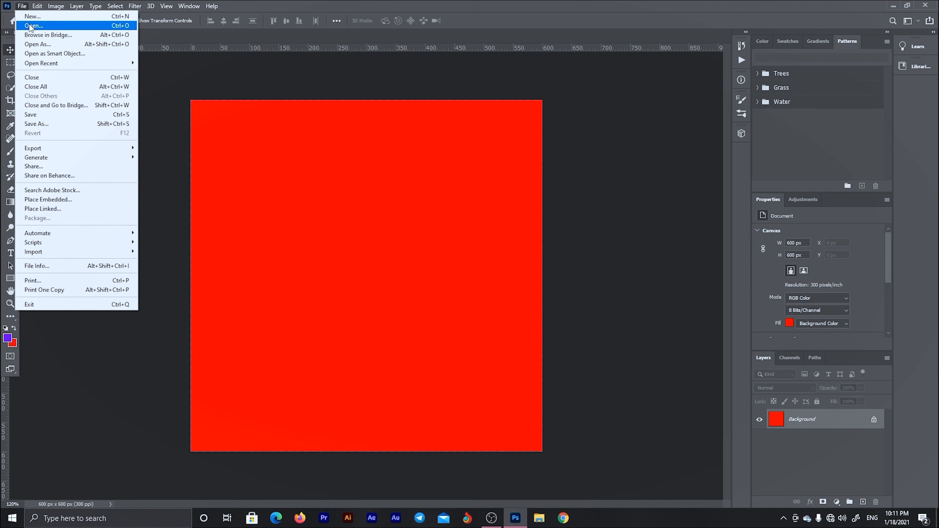
pyautogui.click(30, 25)
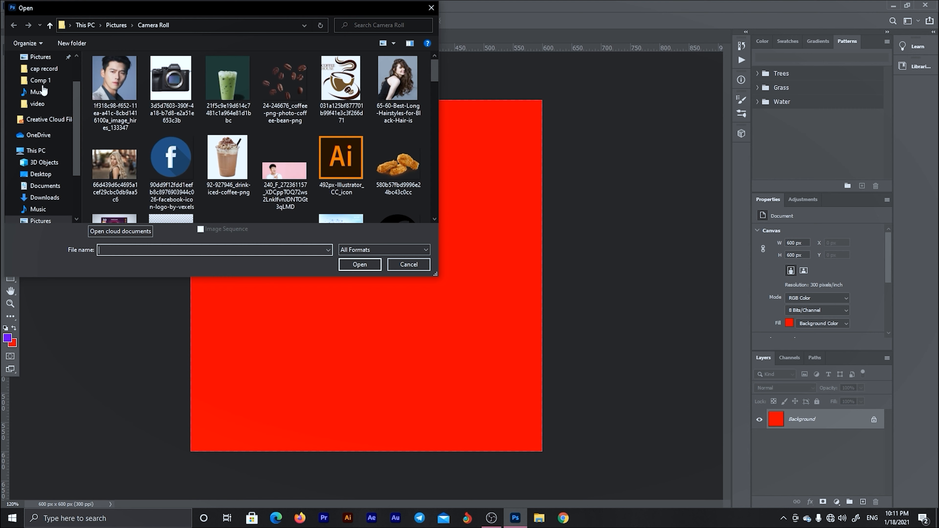
pyautogui.doubleClick(235, 83)
pyautogui.click(462, 192)
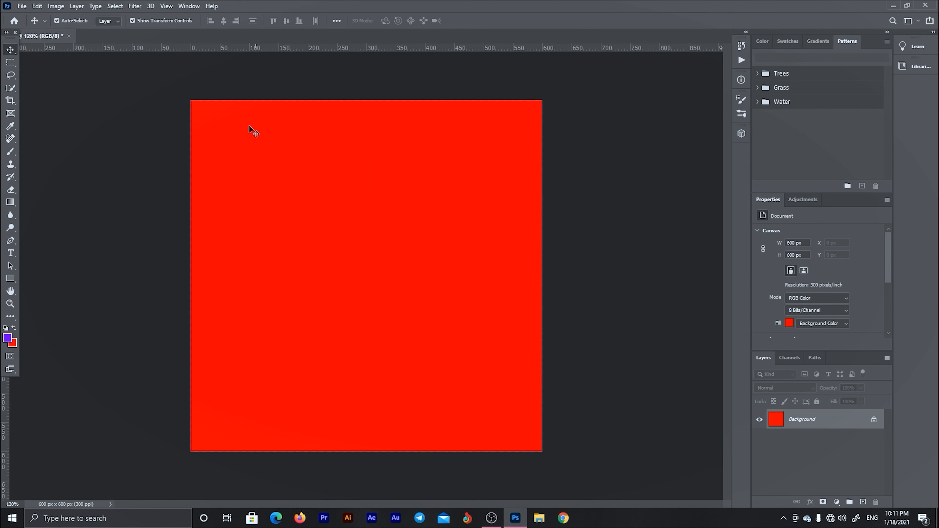
# - Open the man's portrait photo from the Camera Roll folder and unlock its background layer
pyautogui.click(26, 8)
pyautogui.click(32, 25)
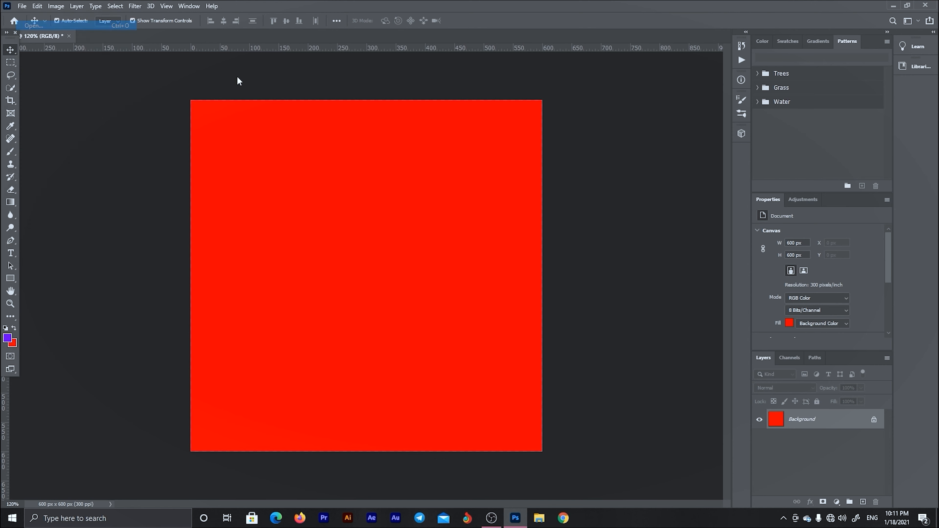
pyautogui.doubleClick(109, 93)
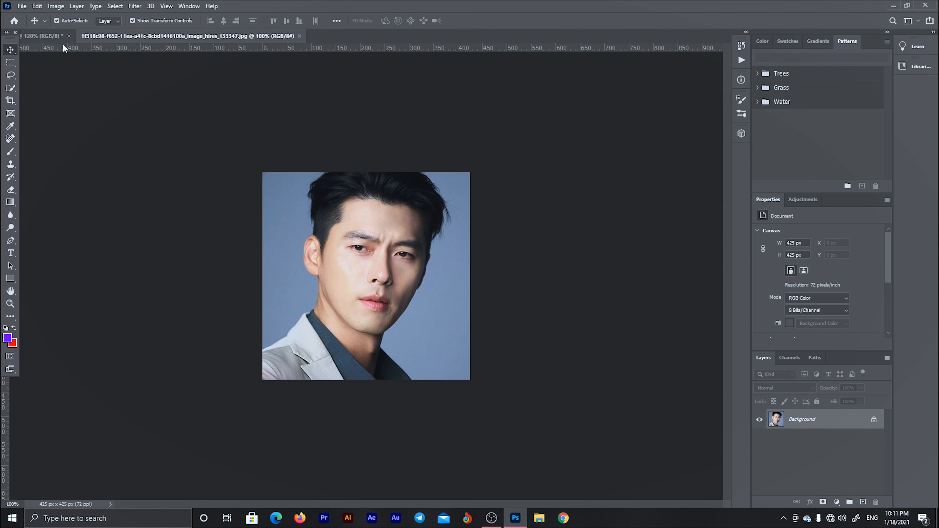
pyautogui.click(873, 420)
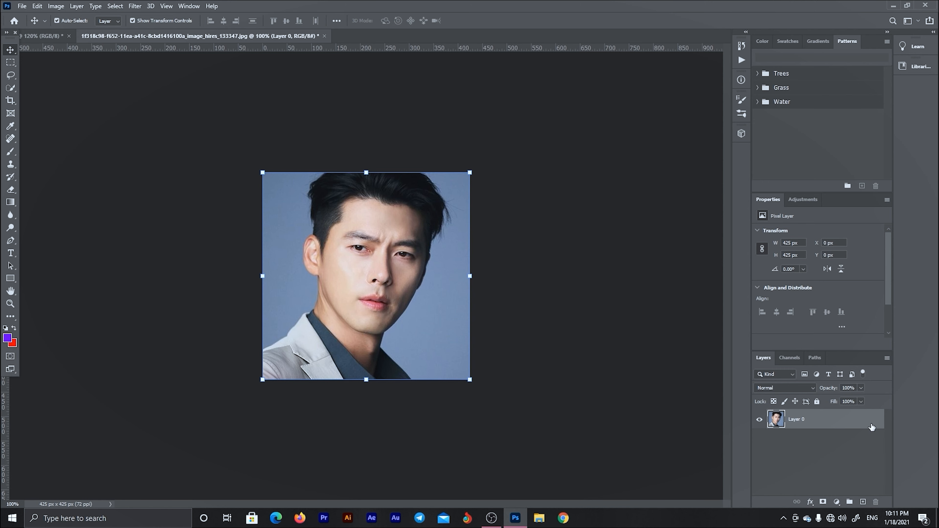
# - Copy the portrait into the red 600 px document and position it at about X 70 px, Y 53 px
pyautogui.moveTo(361, 294); pyautogui.dragTo(295, 249)
pyautogui.moveTo(272, 202); pyautogui.dragTo(357, 252)
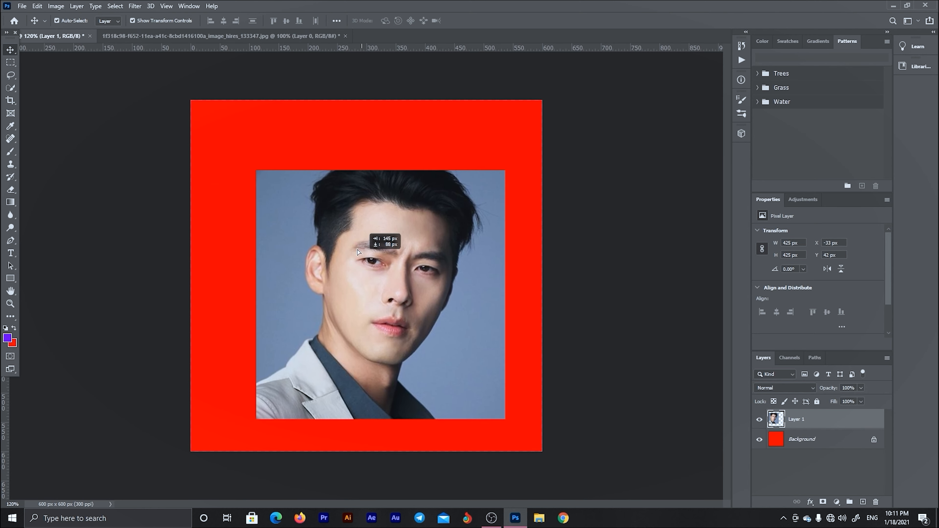
pyautogui.moveTo(418, 281); pyautogui.dragTo(351, 245)
pyautogui.moveTo(328, 277); pyautogui.dragTo(371, 302)
pyautogui.click(644, 216)
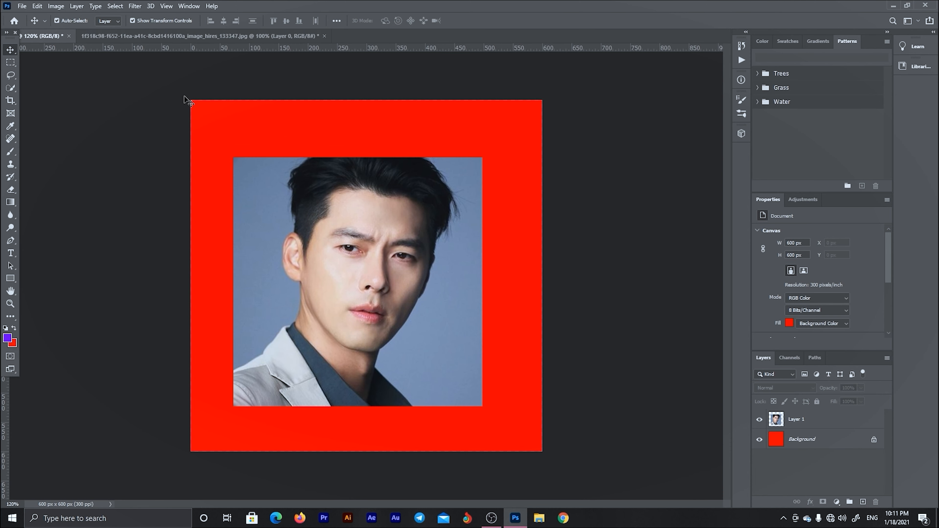
pyautogui.click(371, 238)
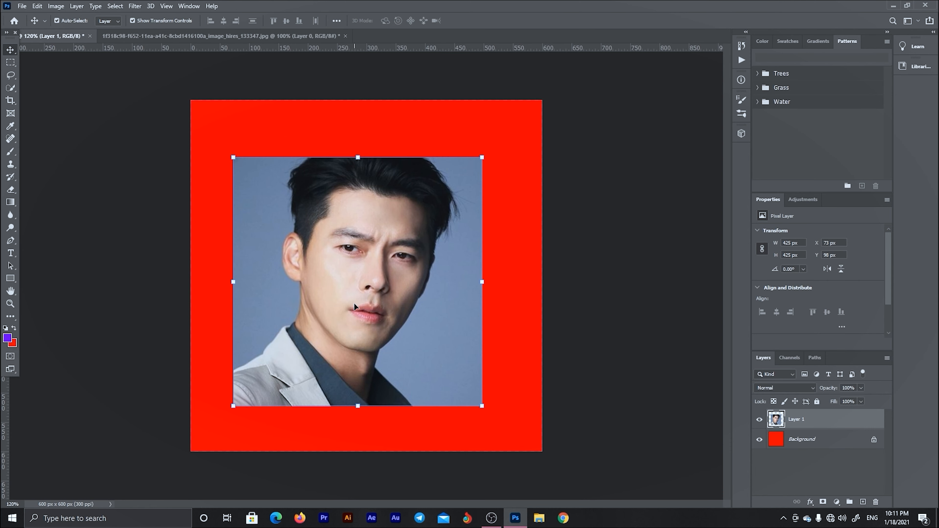
pyautogui.moveTo(345, 309); pyautogui.dragTo(354, 277)
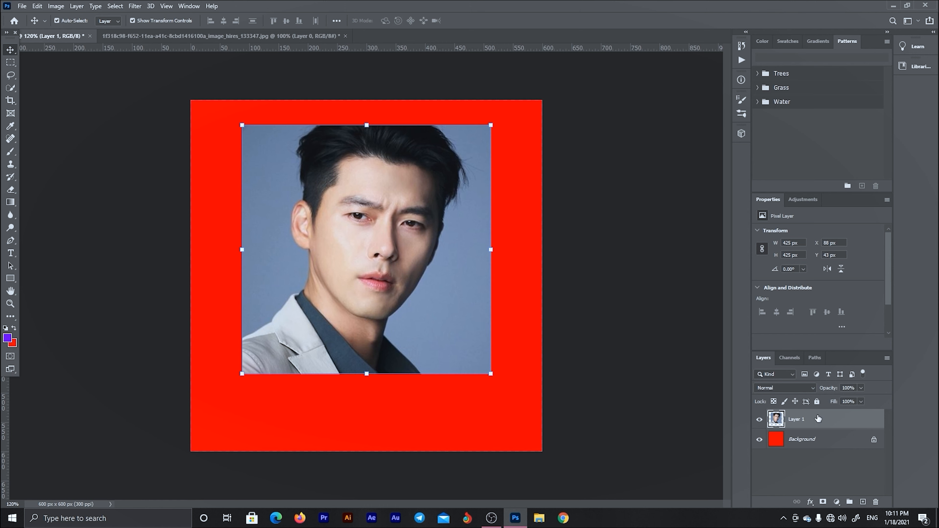
pyautogui.moveTo(418, 296); pyautogui.dragTo(408, 306)
# - Open the iced coffee image 92-927946_drink-iced-coffee-png and copy it into the red document above the portrait
pyautogui.click(21, 6)
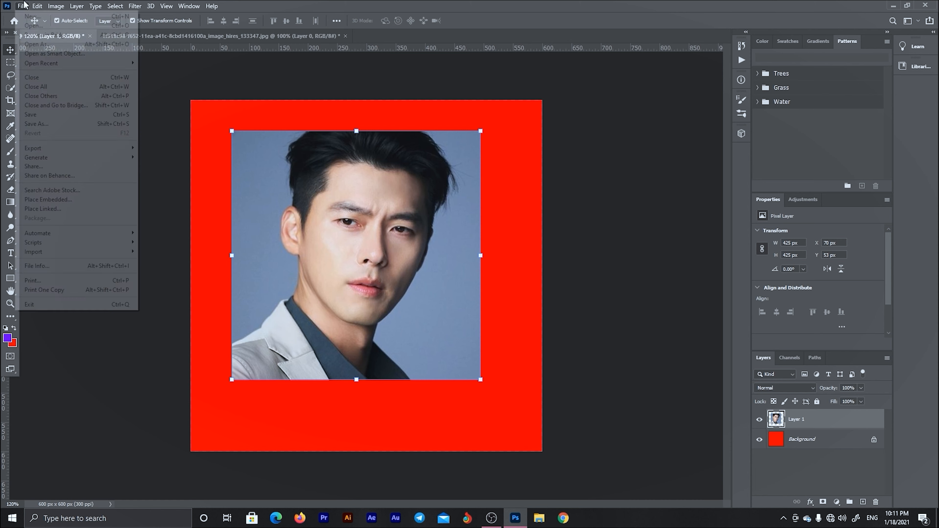
pyautogui.click(18, 5)
pyautogui.click(18, 5)
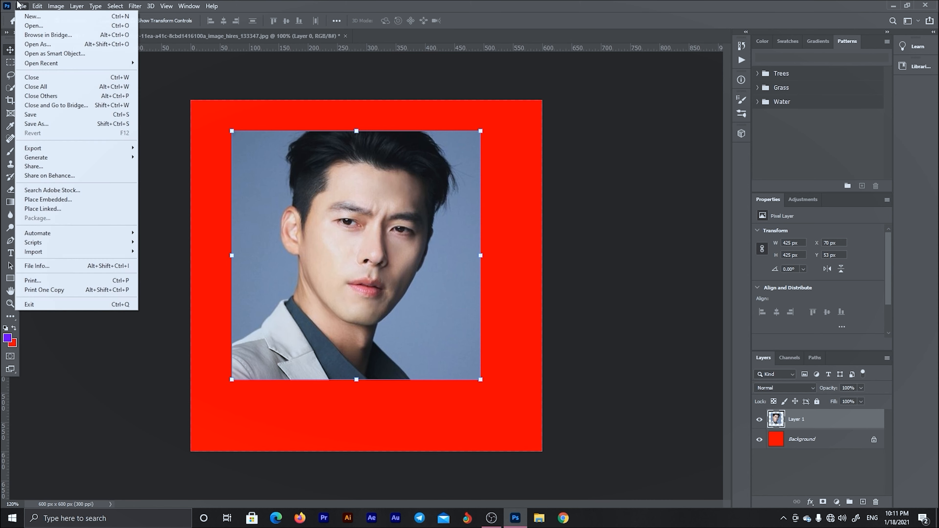
pyautogui.click(30, 22)
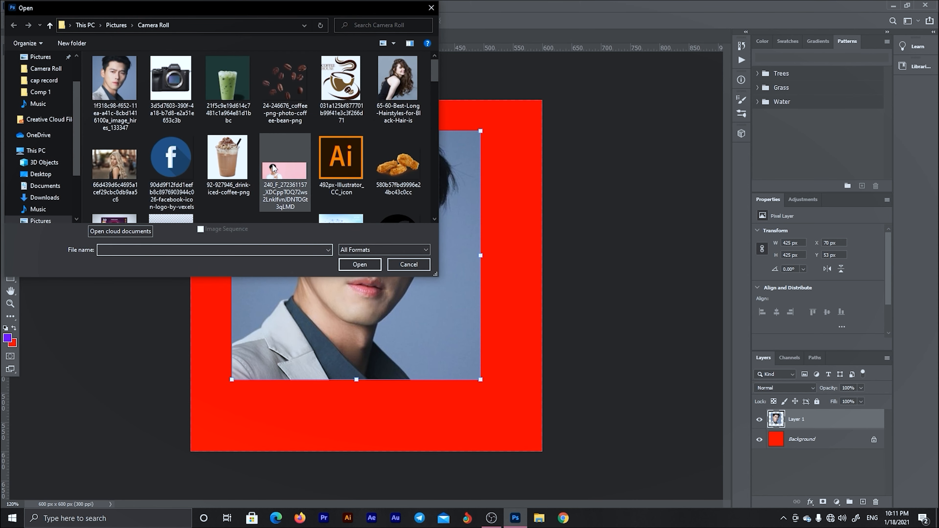
pyautogui.doubleClick(227, 165)
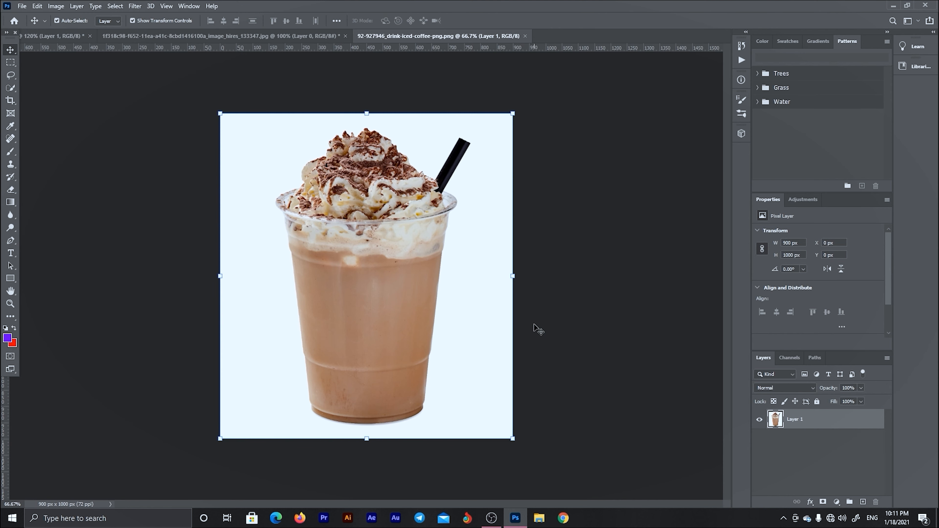
pyautogui.moveTo(371, 228); pyautogui.dragTo(465, 319)
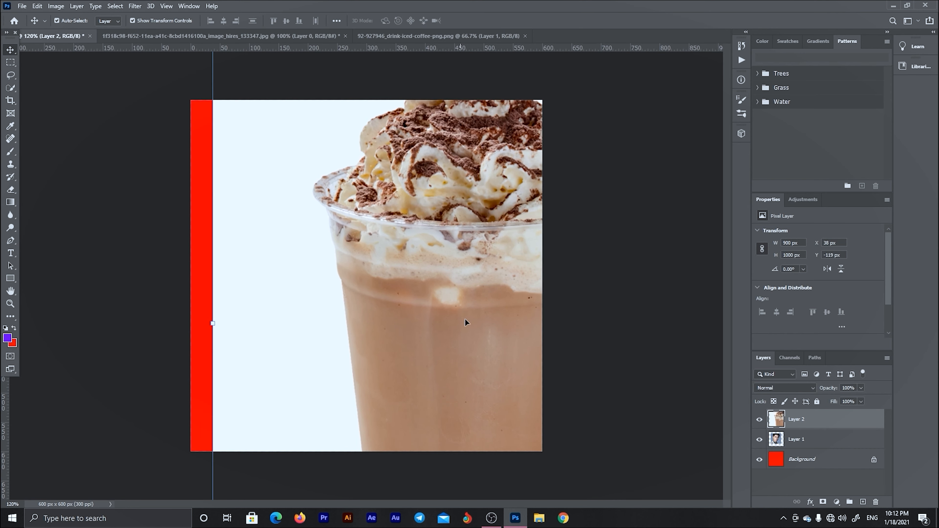
# - Scale the iced coffee layer proportionally to about 37% and place it over the canvas's right edge
pyautogui.hotkey('ctrl', 't')
pyautogui.scroll(-5, 407, 245)
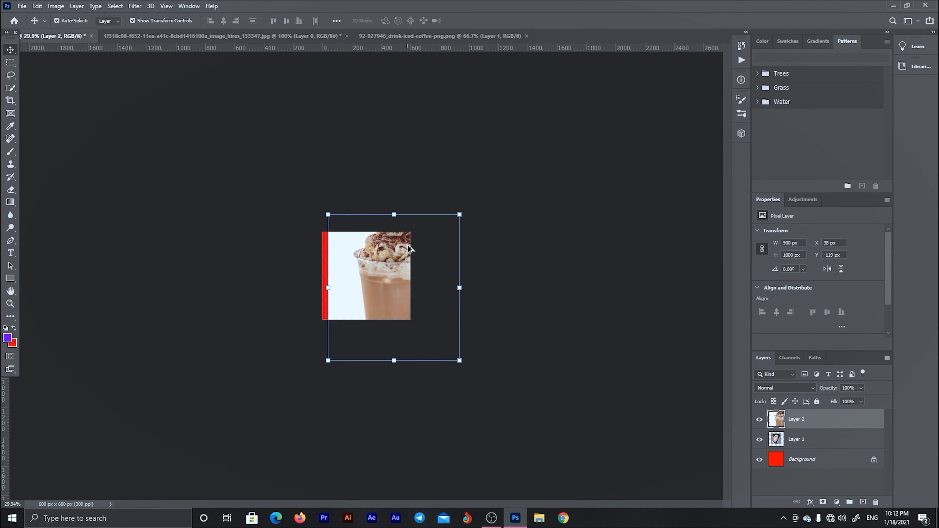
pyautogui.moveTo(460, 212); pyautogui.dragTo(357, 276)
pyautogui.scroll(5, 397, 240)
pyautogui.moveTo(383, 348); pyautogui.dragTo(533, 266)
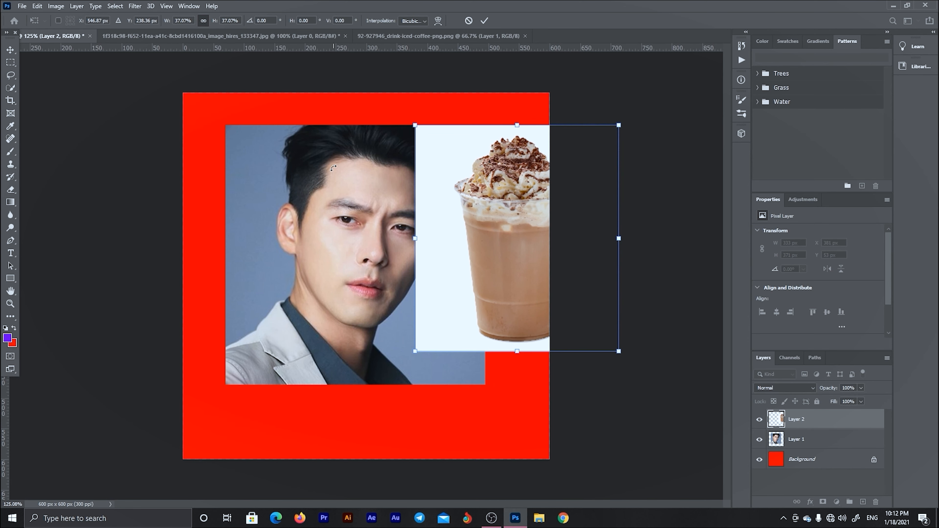
pyautogui.press('Return')
# - Move the portrait to the left half of the canvas and scale it proportionally to about 71%, beside the coffee image
pyautogui.moveTo(320, 168); pyautogui.dragTo(214, 193)
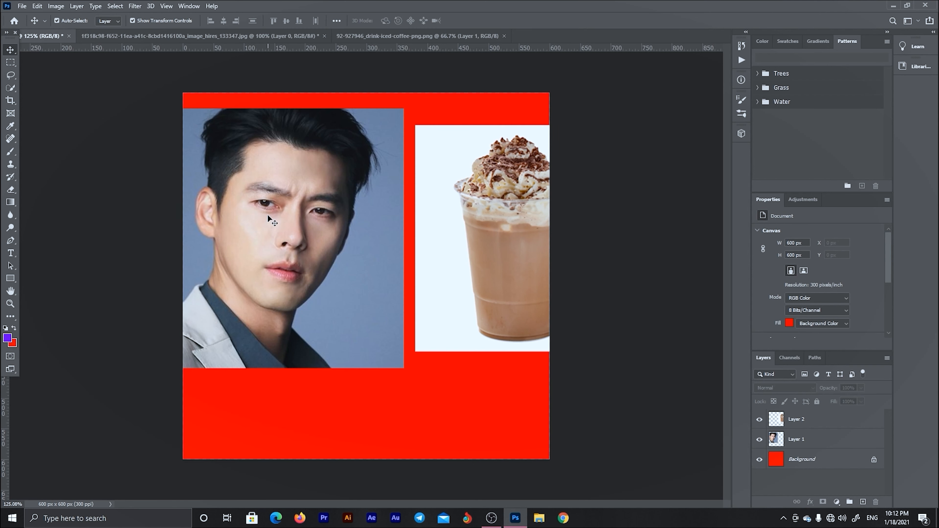
pyautogui.click(267, 230)
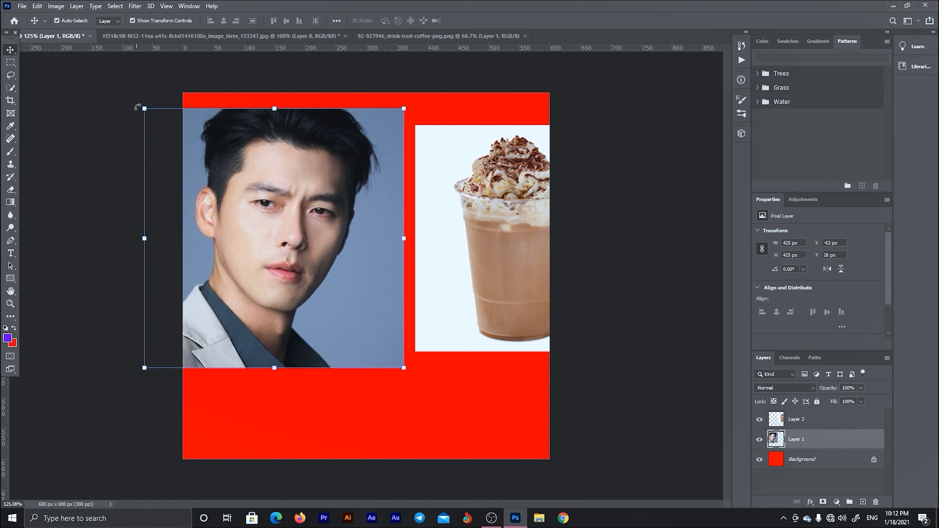
pyautogui.click(404, 108)
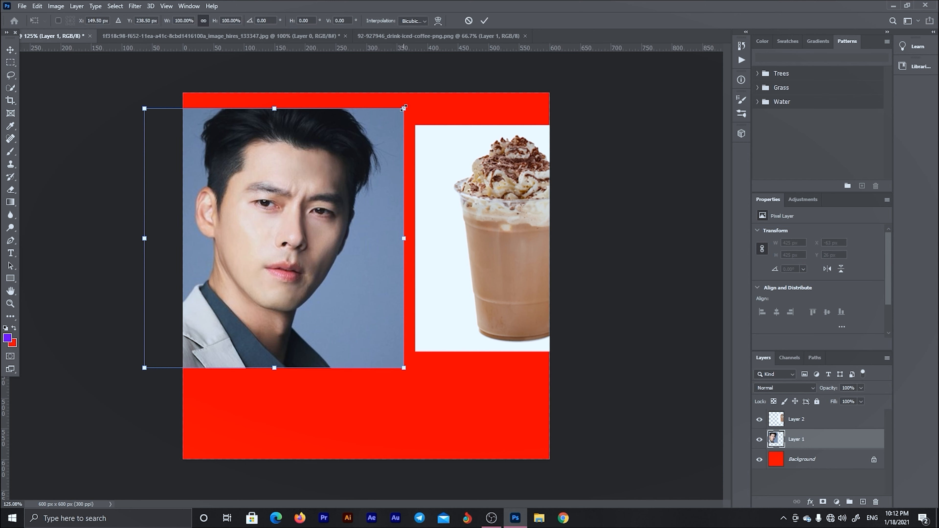
pyautogui.moveTo(404, 108); pyautogui.dragTo(257, 256)
pyautogui.moveTo(213, 326); pyautogui.dragTo(315, 186)
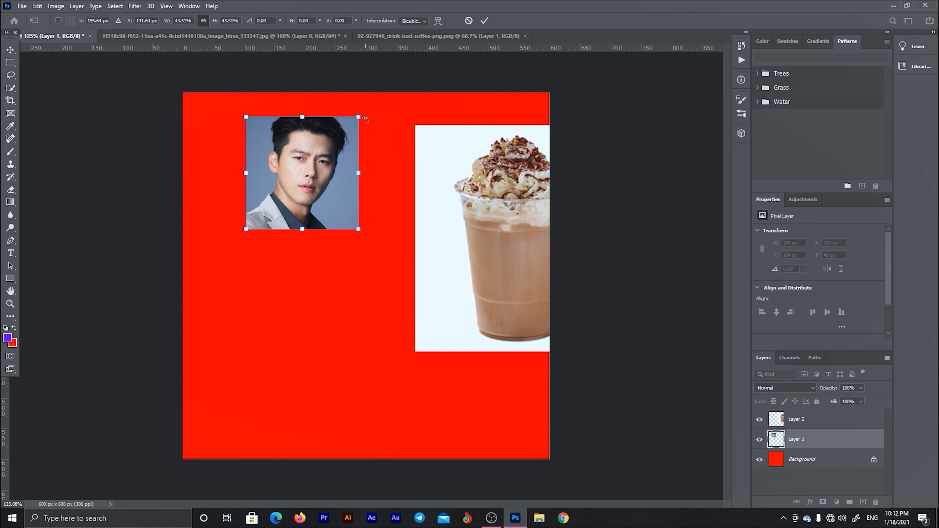
pyautogui.moveTo(363, 113); pyautogui.dragTo(410, 87)
pyautogui.moveTo(322, 169); pyautogui.dragTo(278, 290)
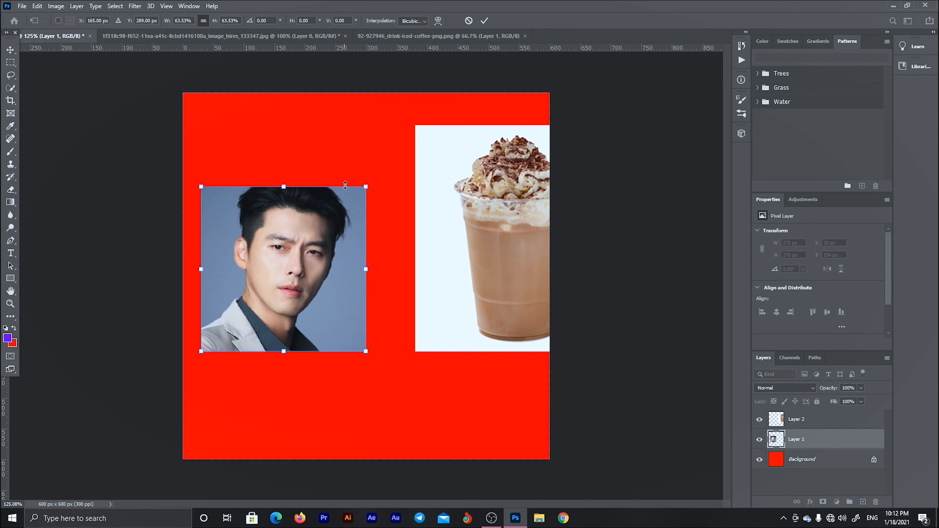
pyautogui.moveTo(368, 186); pyautogui.dragTo(385, 168)
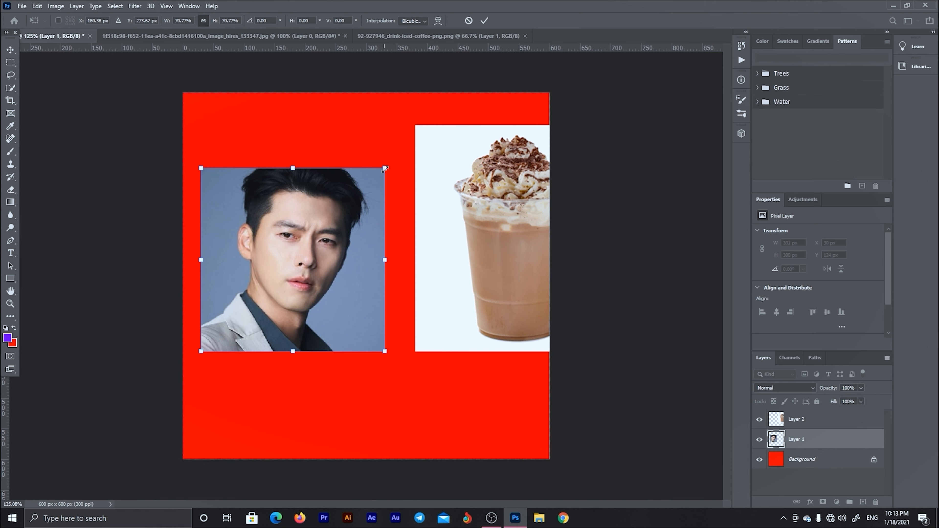
# - Try stretching the portrait disproportionately to about 64% width and 81% height, and undo the last resize
pyautogui.moveTo(385, 168); pyautogui.dragTo(360, 178)
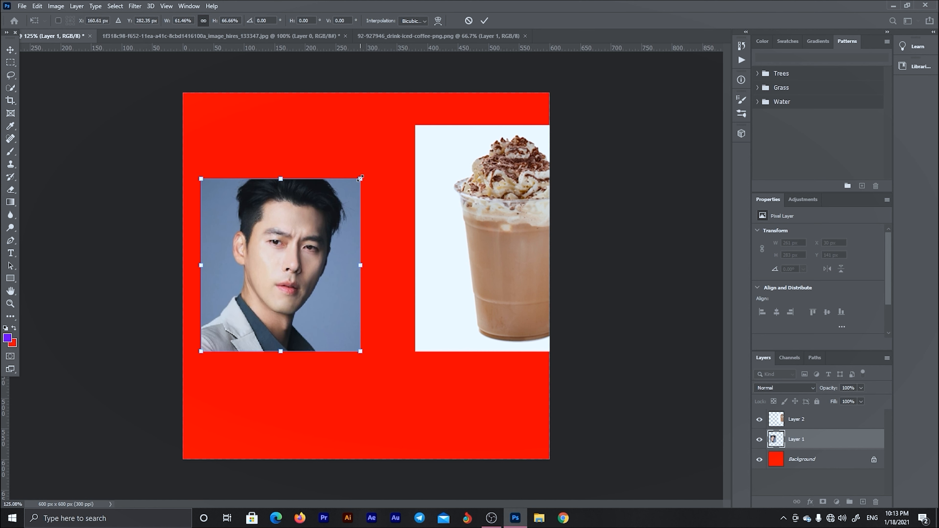
pyautogui.moveTo(360, 179); pyautogui.dragTo(403, 142)
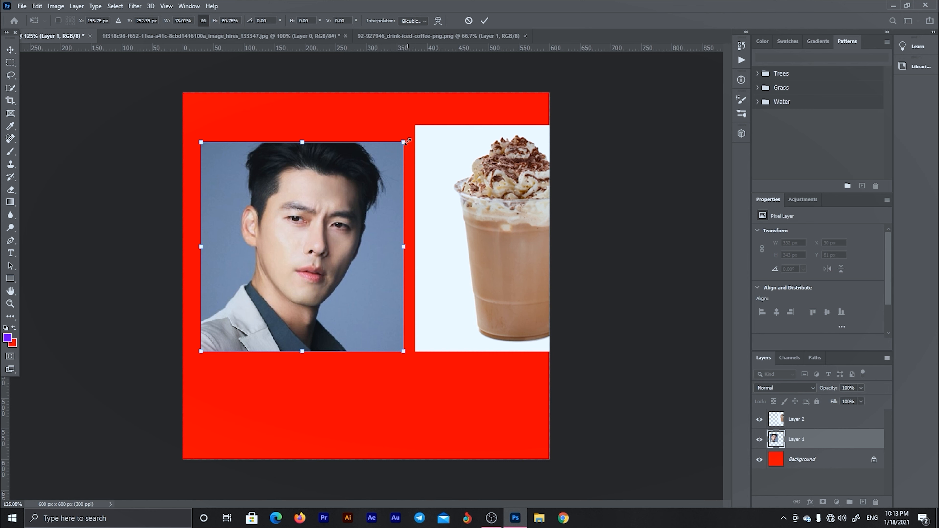
pyautogui.moveTo(405, 141); pyautogui.dragTo(384, 137)
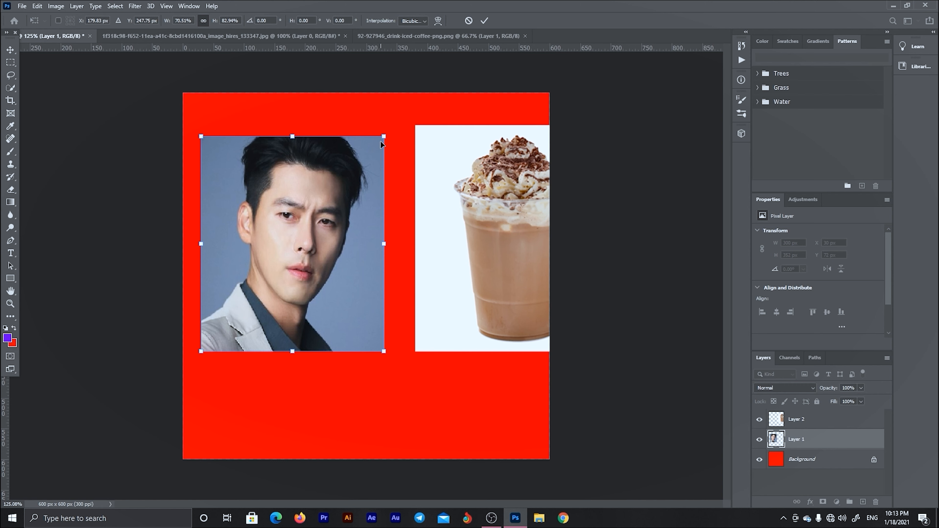
pyautogui.moveTo(384, 136); pyautogui.dragTo(363, 141)
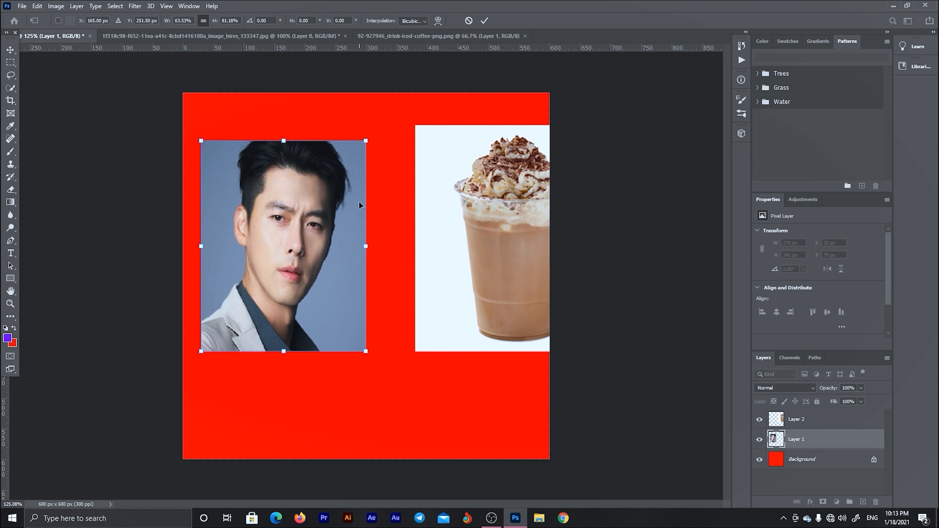
pyautogui.hotkey('ctrl', 'z')
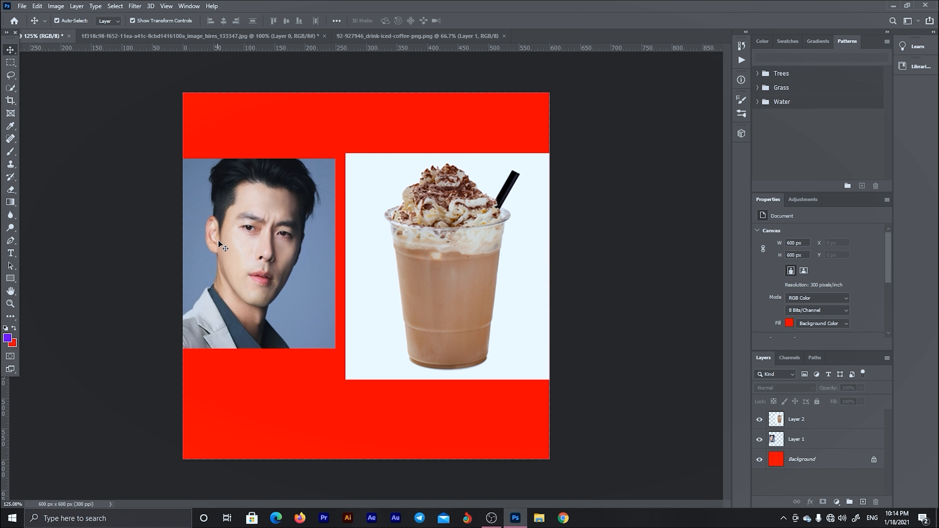
# - Start saving a copy of the composition on the computer and show the available file formats
pyautogui.click(22, 6)
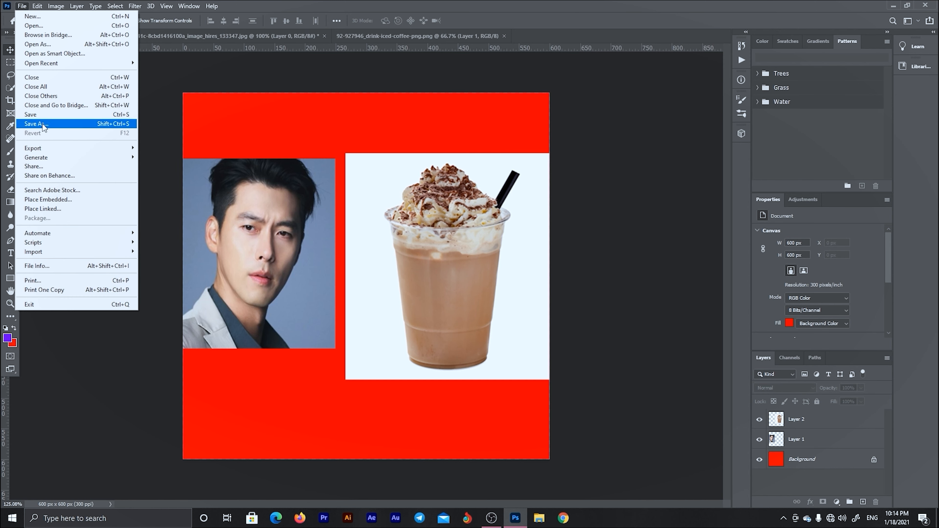
pyautogui.click(58, 124)
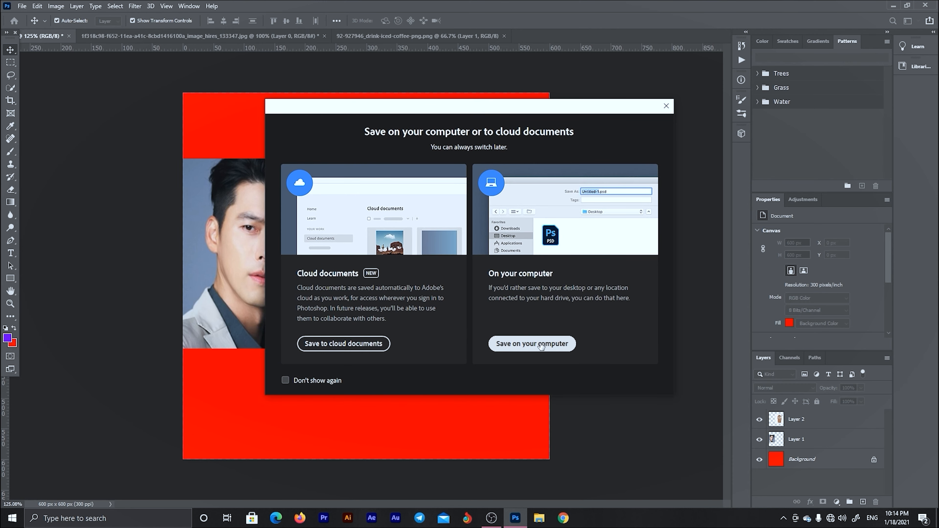
pyautogui.click(554, 344)
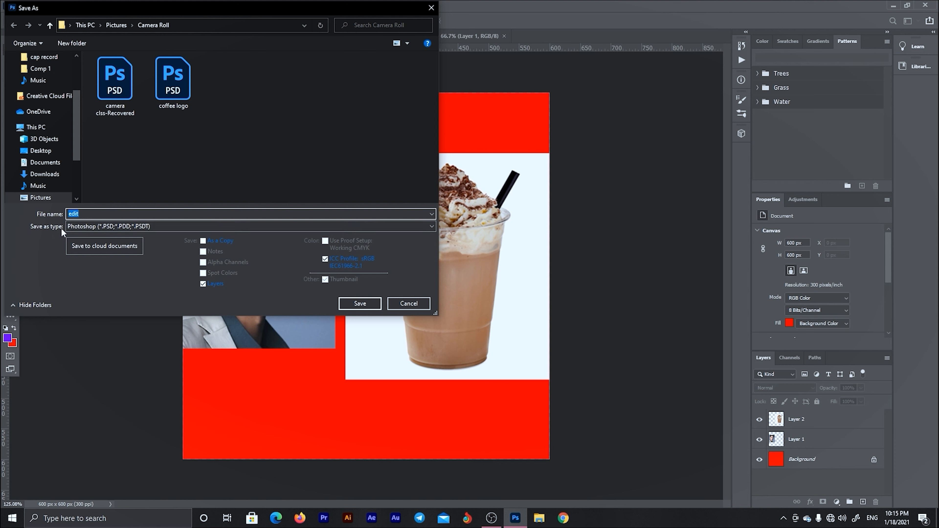
pyautogui.click(87, 228)
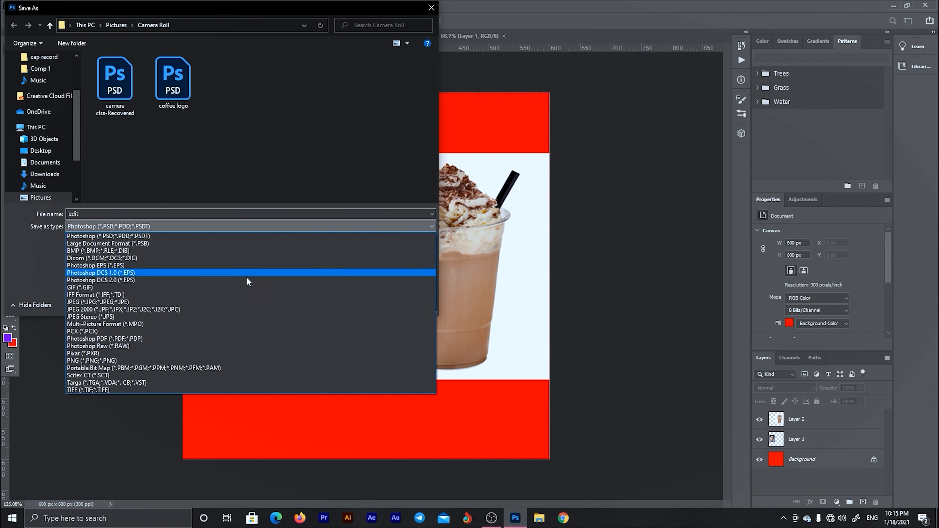